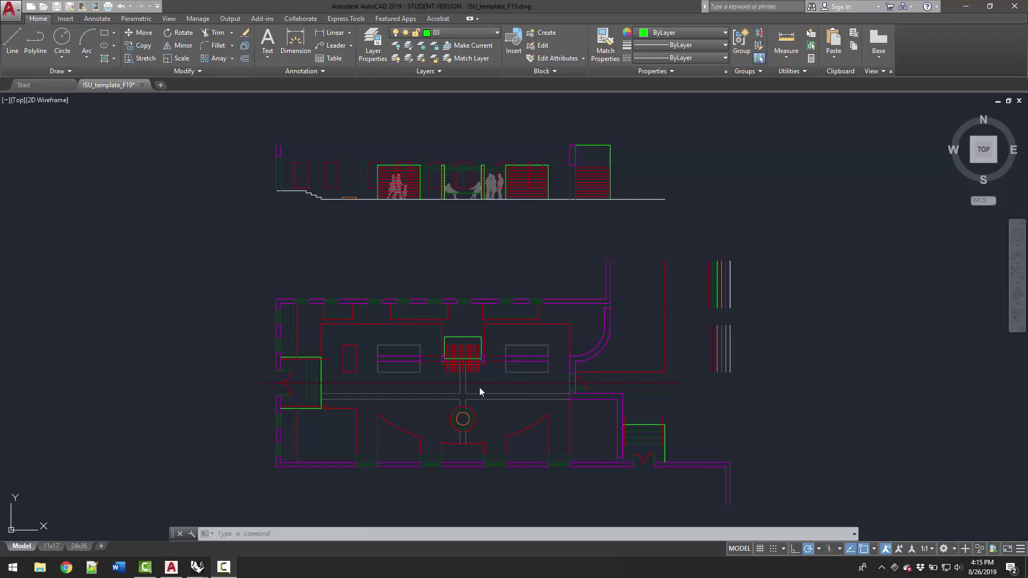
# Zoom and pan over the gallery plan and its elevation with figures, ending on the full floor plan.
pyautogui.scroll(5, 481, 383)
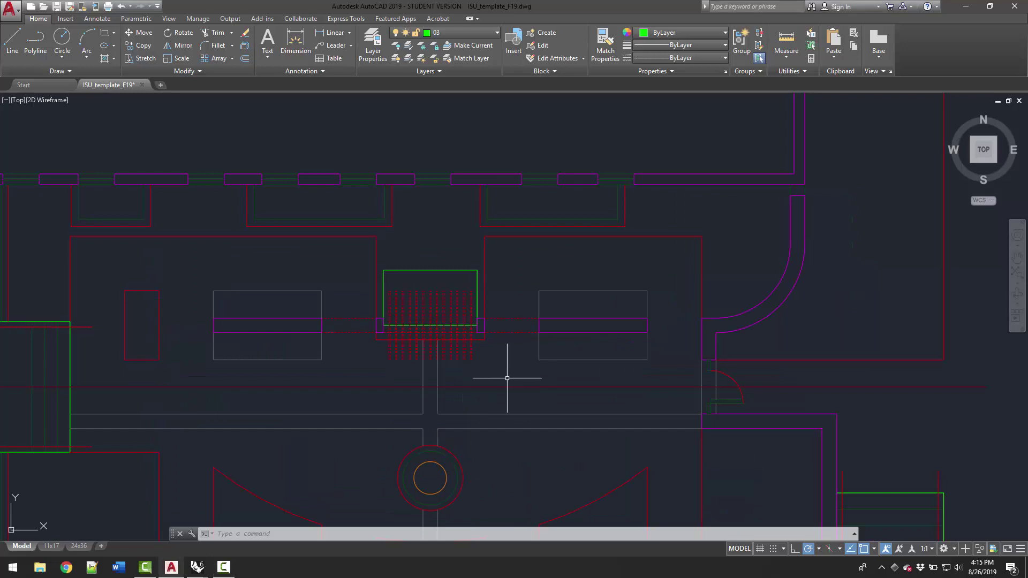
pyautogui.scroll(-3, 514, 369)
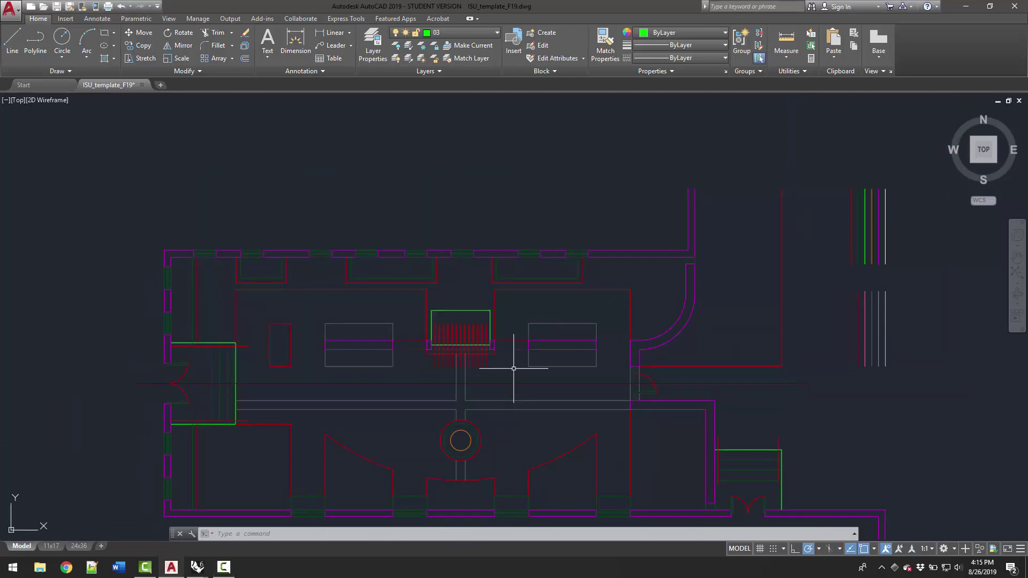
pyautogui.scroll(3, 515, 368)
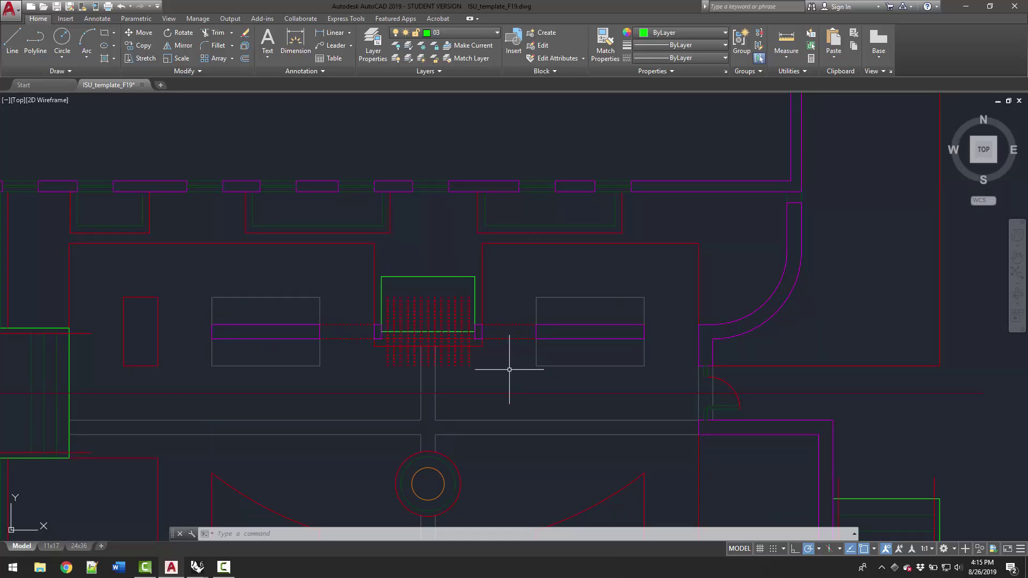
pyautogui.moveTo(510, 370)
pyautogui.mouseDown(button='middle')
pyautogui.moveTo(613, 254)
pyautogui.moveTo(579, 279)
pyautogui.mouseUp(button='middle')
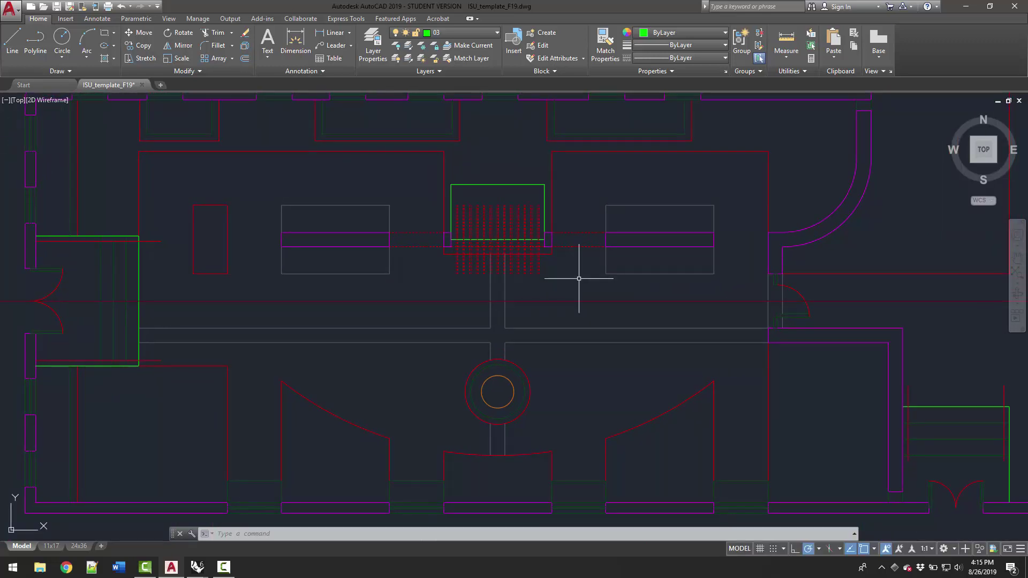
pyautogui.scroll(-2, 579, 279)
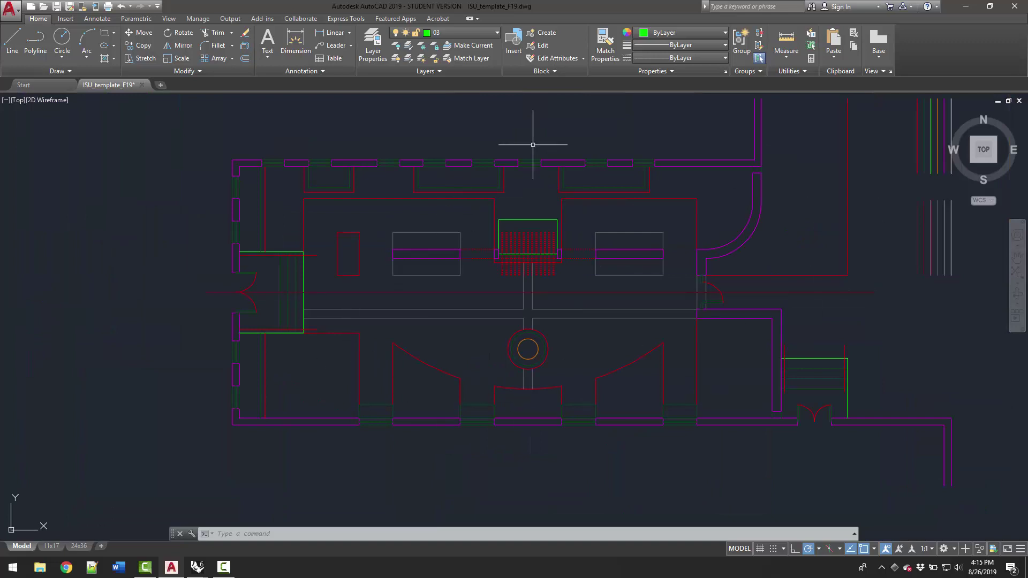
pyautogui.moveTo(688, 213)
pyautogui.mouseDown(button='middle')
pyautogui.moveTo(603, 248)
pyautogui.moveTo(537, 429)
pyautogui.mouseUp(button='middle')
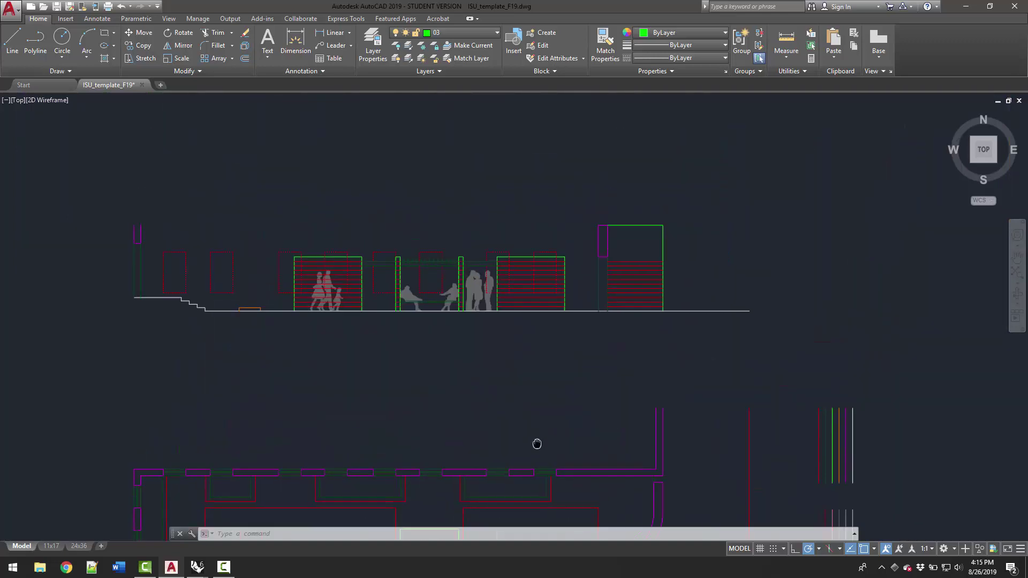
pyautogui.moveTo(463, 421)
pyautogui.mouseDown(button='middle')
pyautogui.moveTo(466, 343)
pyautogui.moveTo(514, 140)
pyautogui.mouseUp(button='middle')
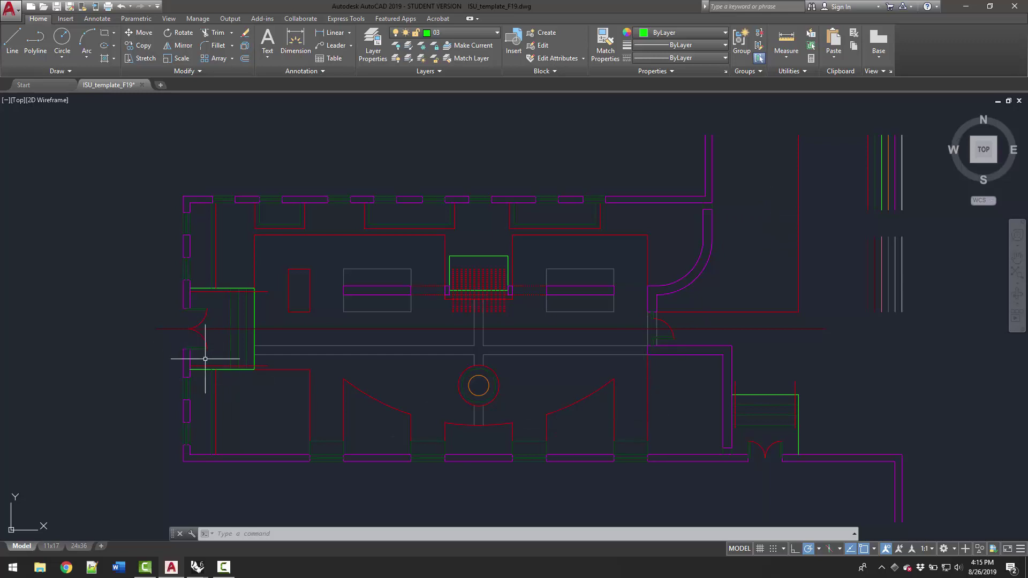
pyautogui.scroll(2, 184, 328)
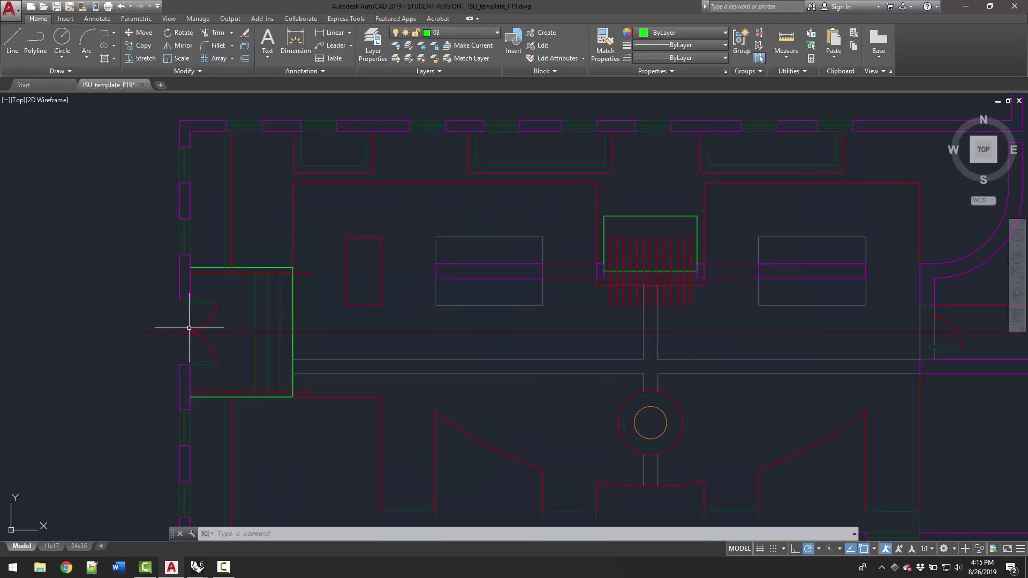
pyautogui.scroll(-2, 418, 265)
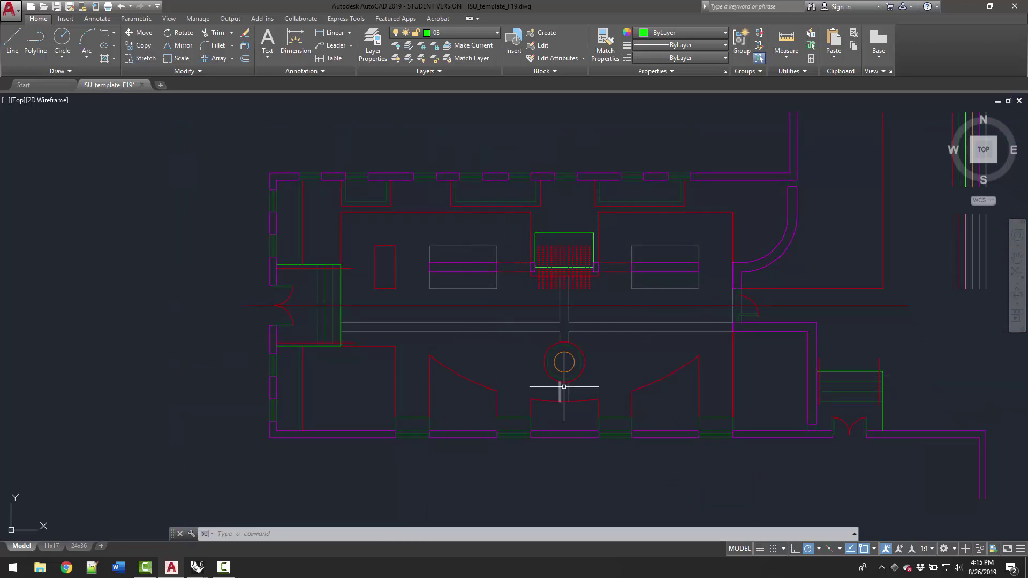
pyautogui.scroll(5, 576, 254)
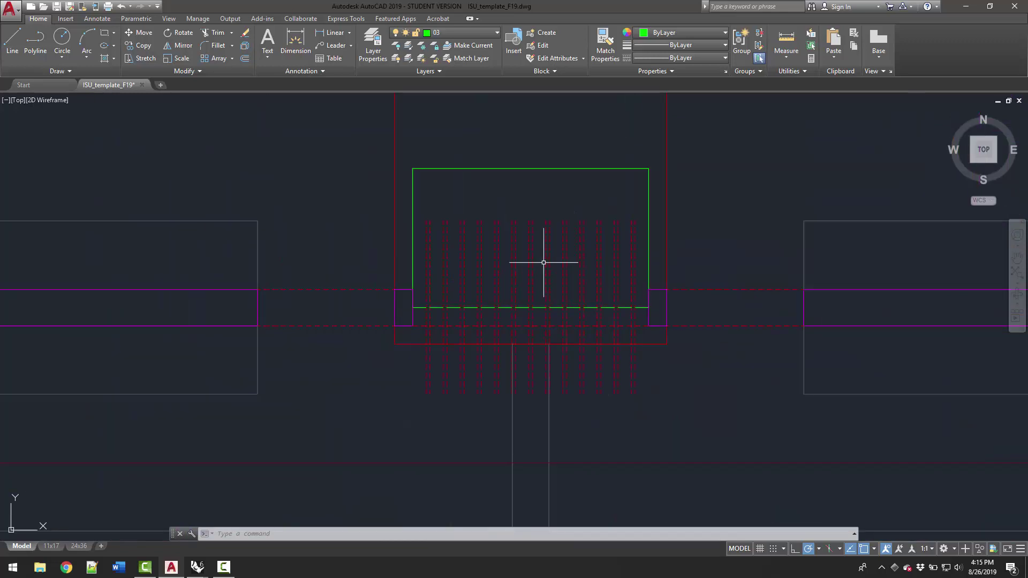
pyautogui.scroll(-3, 609, 284)
pyautogui.scroll(-2, 610, 288)
pyautogui.scroll(2, 601, 211)
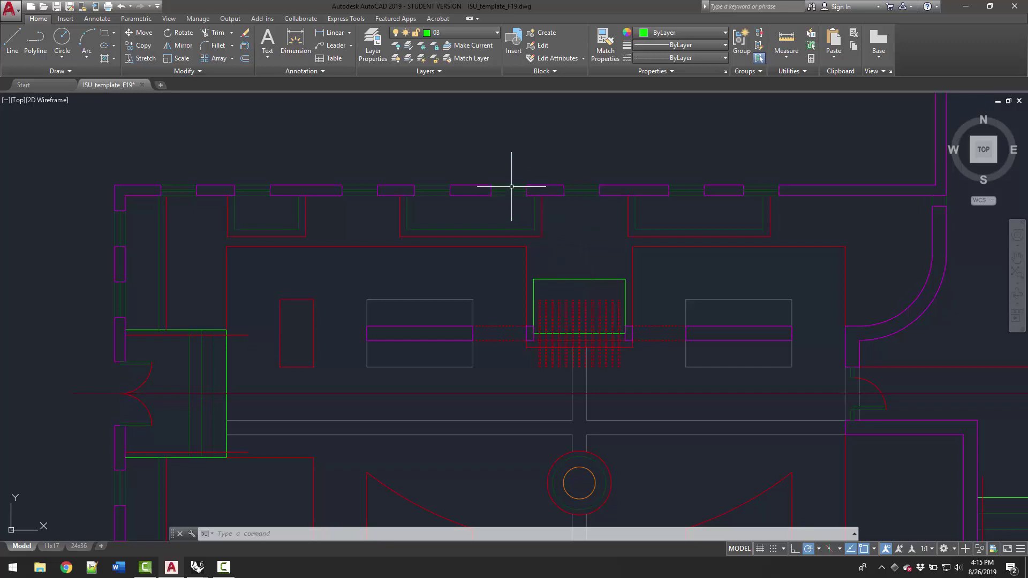
pyautogui.scroll(-2, 590, 220)
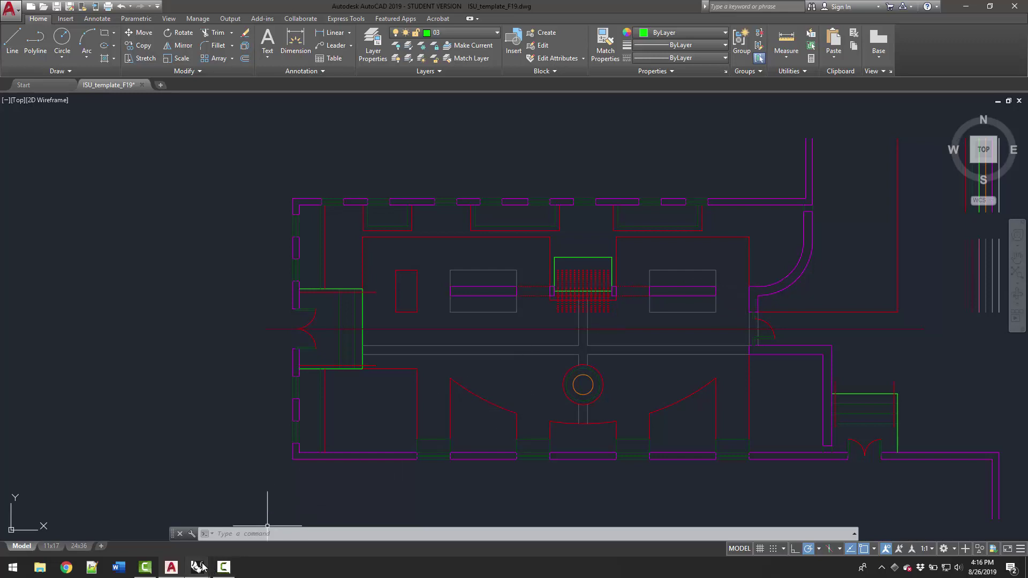
# Bring up Plan Demo Model Cut 001 in Rhino and orbit the rendered gallery from side and overhead angles.
pyautogui.moveTo(202, 566)
pyautogui.click(249, 539)
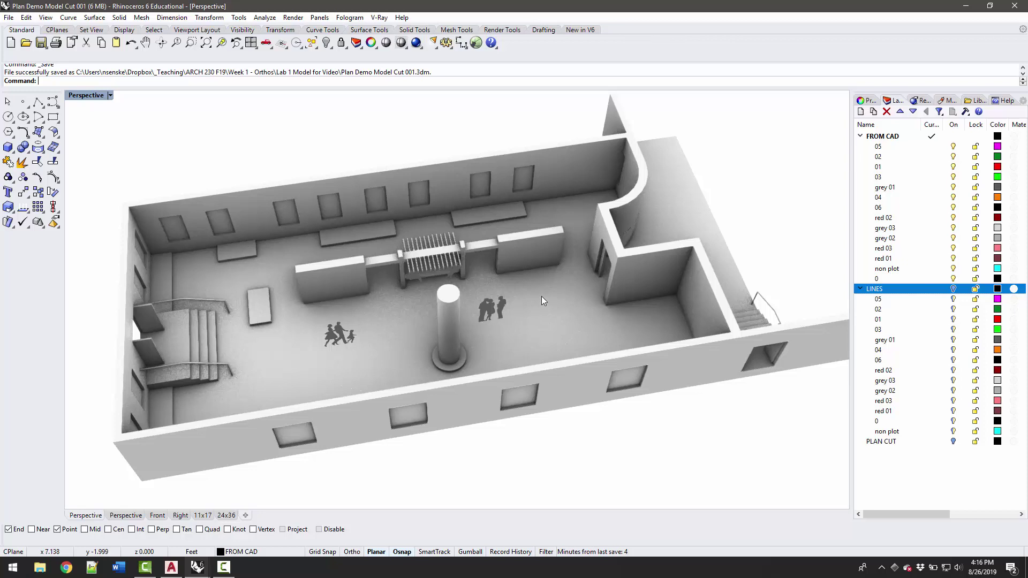
pyautogui.moveTo(537, 333); pyautogui.dragTo(571, 259, button='right')
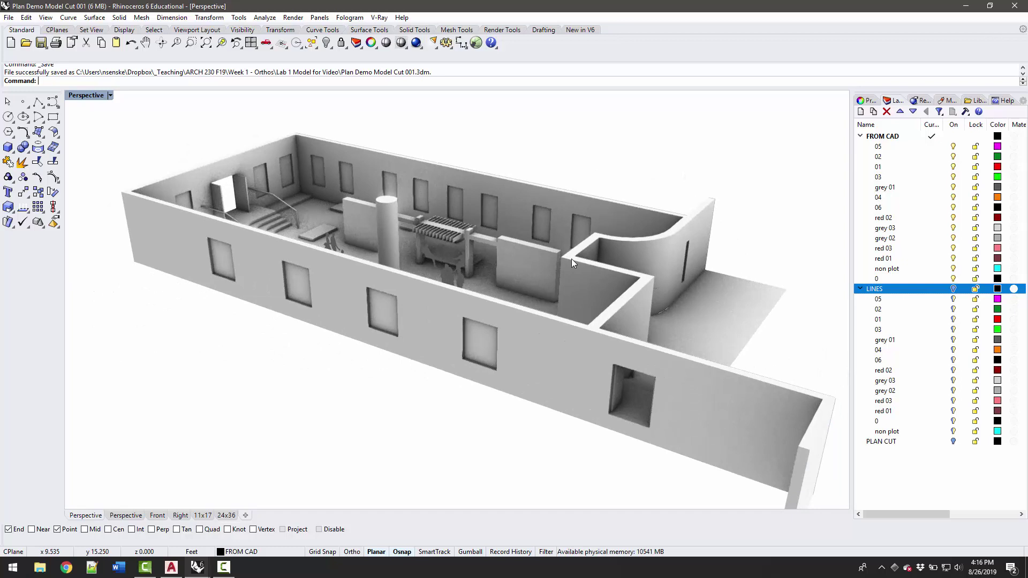
pyautogui.moveTo(571, 256); pyautogui.dragTo(480, 245, button='right')
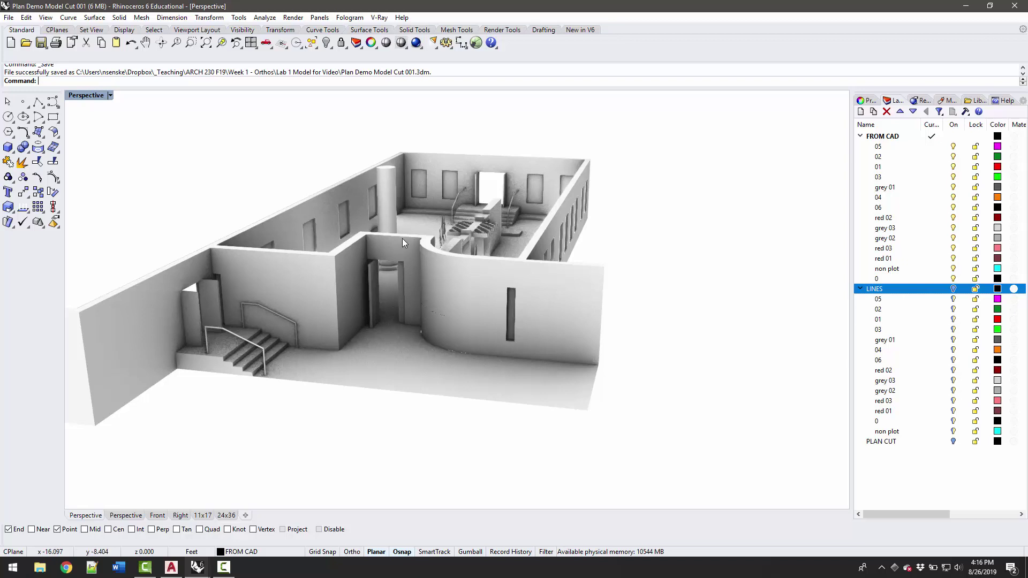
pyautogui.moveTo(403, 239); pyautogui.dragTo(514, 289, button='right')
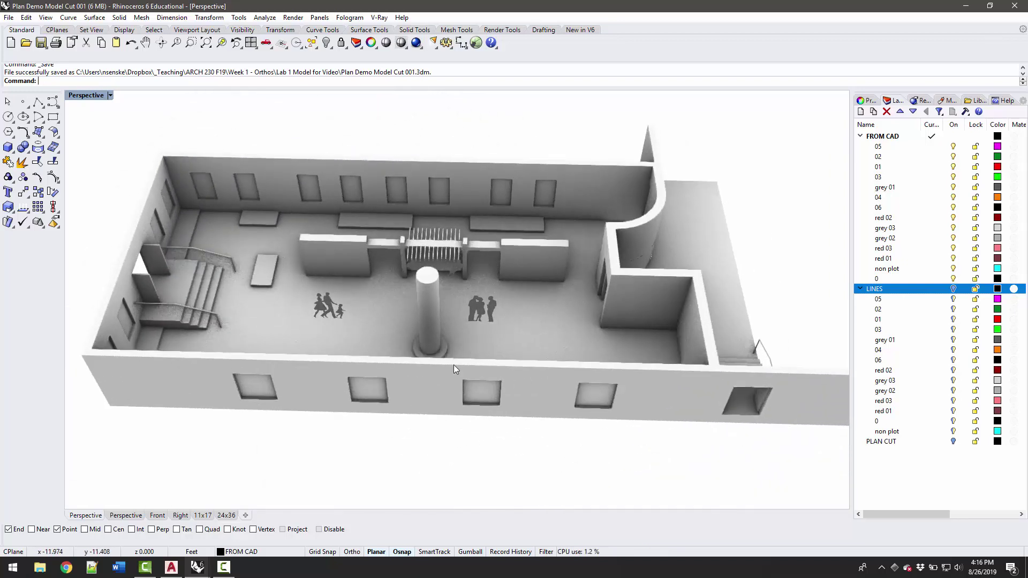
# Return to the ISU_template_F19 drawing, pan up to the figured elevation and back down to the floor plan.
pyautogui.click(165, 568)
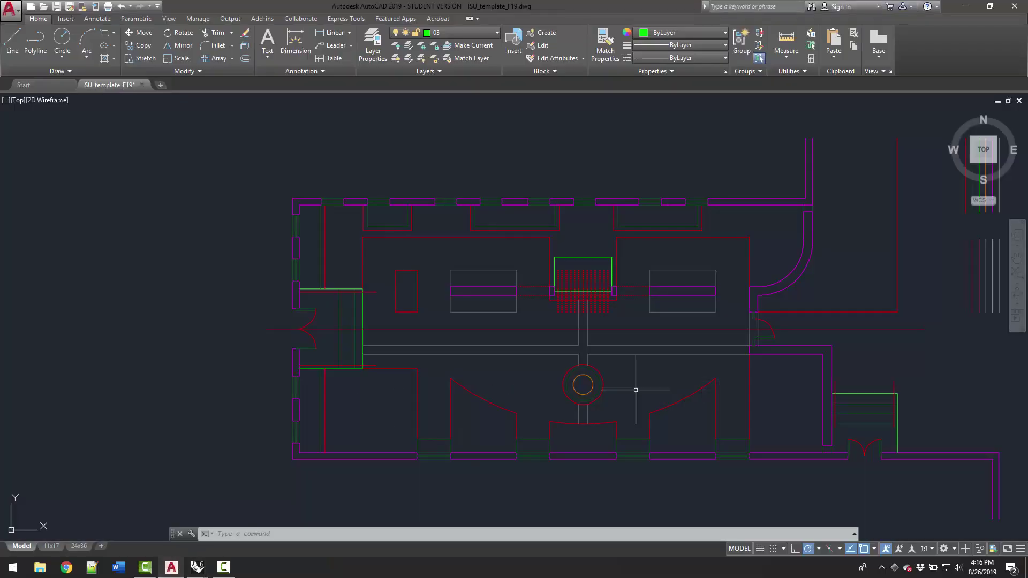
pyautogui.moveTo(712, 328); pyautogui.dragTo(551, 294, button='middle')
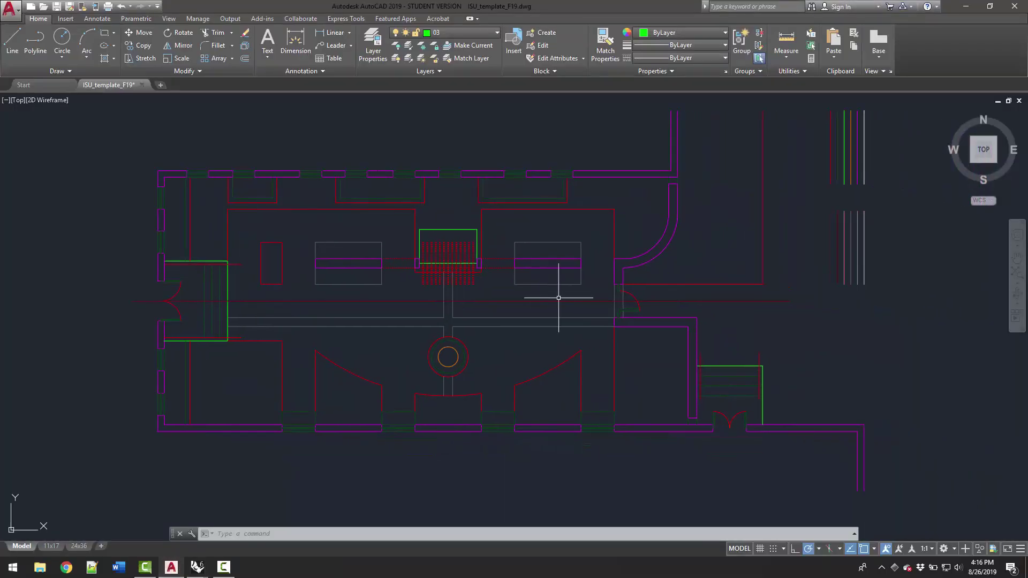
pyautogui.moveTo(692, 275)
pyautogui.mouseDown(button='middle')
pyautogui.moveTo(592, 359)
pyautogui.moveTo(606, 500)
pyautogui.mouseUp(button='middle')
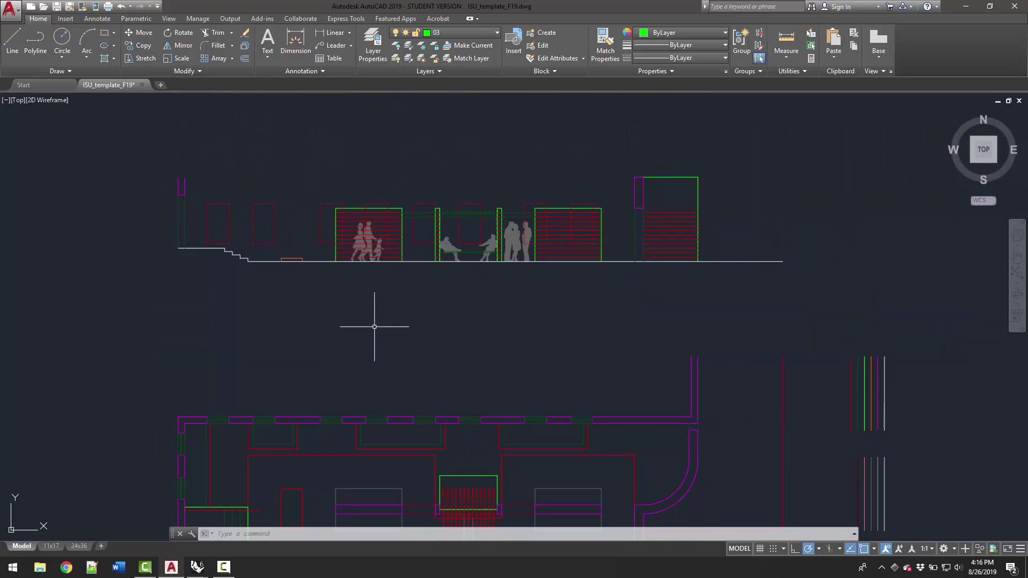
pyautogui.moveTo(592, 439); pyautogui.dragTo(535, 162, button='middle')
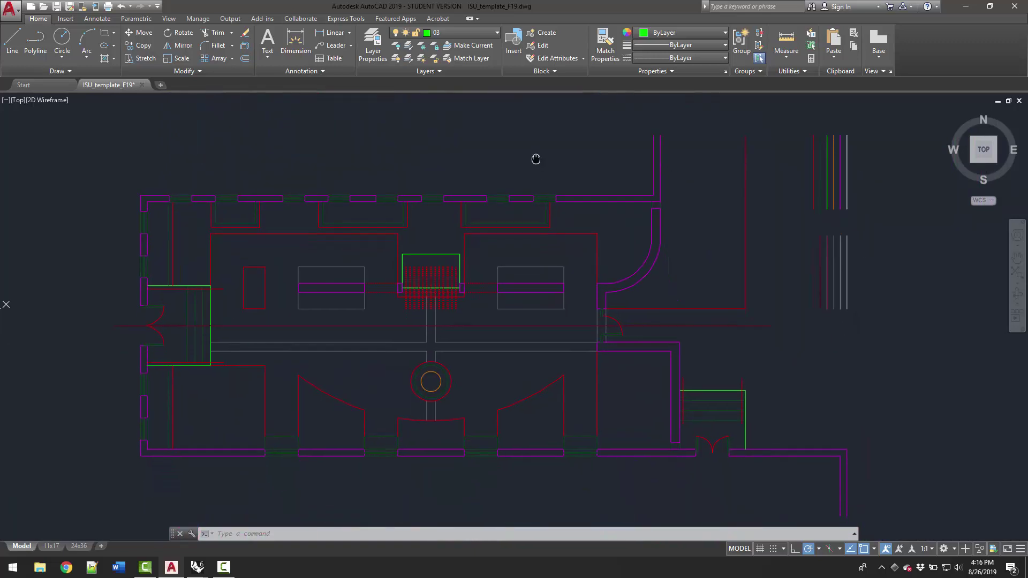
pyautogui.moveTo(549, 253); pyautogui.dragTo(550, 245, button='middle')
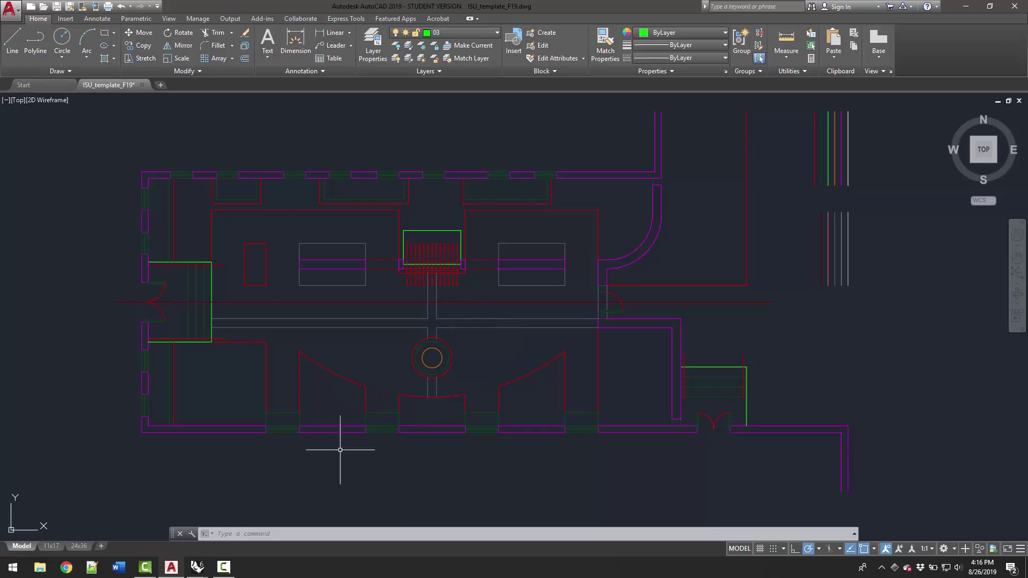
# Switch to the Rhino gallery model and orbit around it to face the long window wall.
pyautogui.moveTo(211, 573)
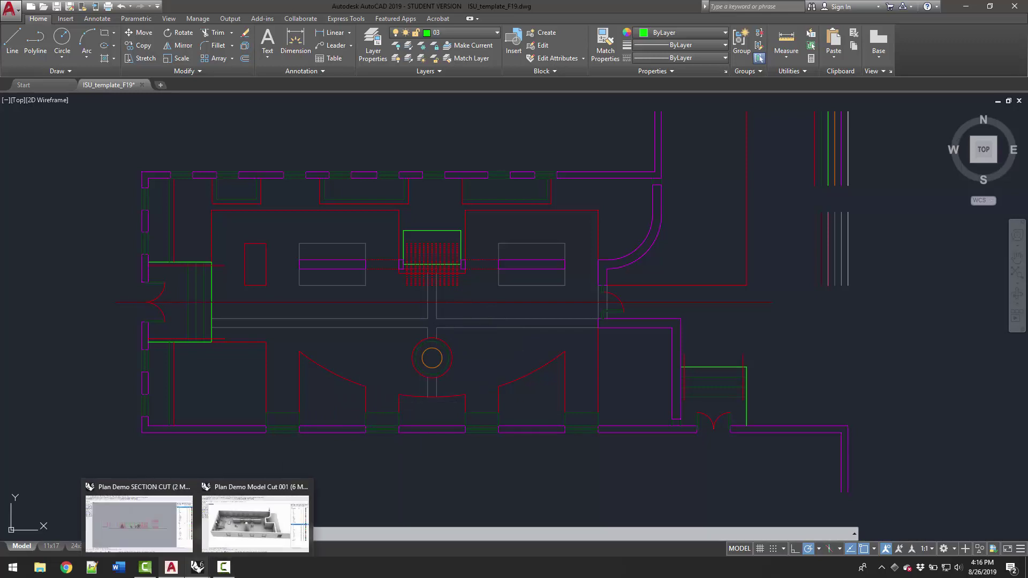
pyautogui.click(253, 528)
pyautogui.moveTo(479, 349); pyautogui.dragTo(462, 326, button='right')
pyautogui.moveTo(310, 399); pyautogui.dragTo(193, 354, button='right')
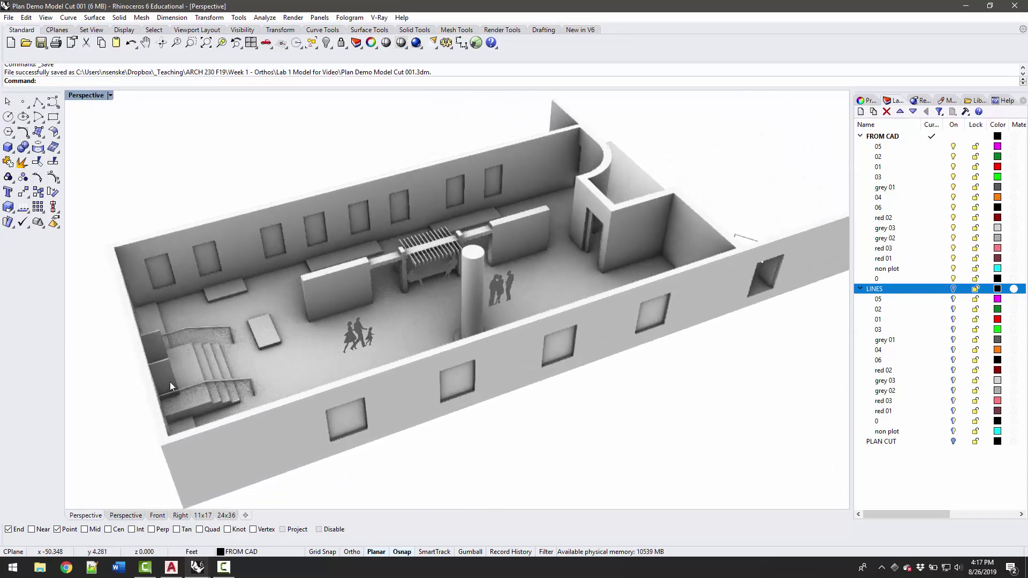
pyautogui.moveTo(253, 377); pyautogui.dragTo(510, 410, button='right')
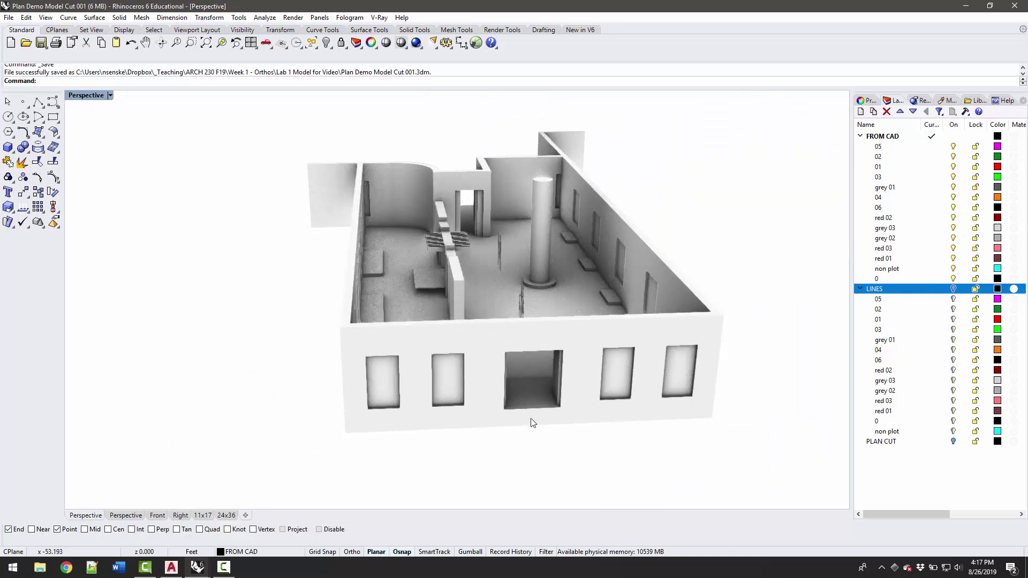
# Zoom into the interior and orbit to a low side view of walls, column, pergola and figures.
pyautogui.moveTo(480, 204); pyautogui.dragTo(516, 297, button='right')
pyautogui.scroll(3, 517, 301)
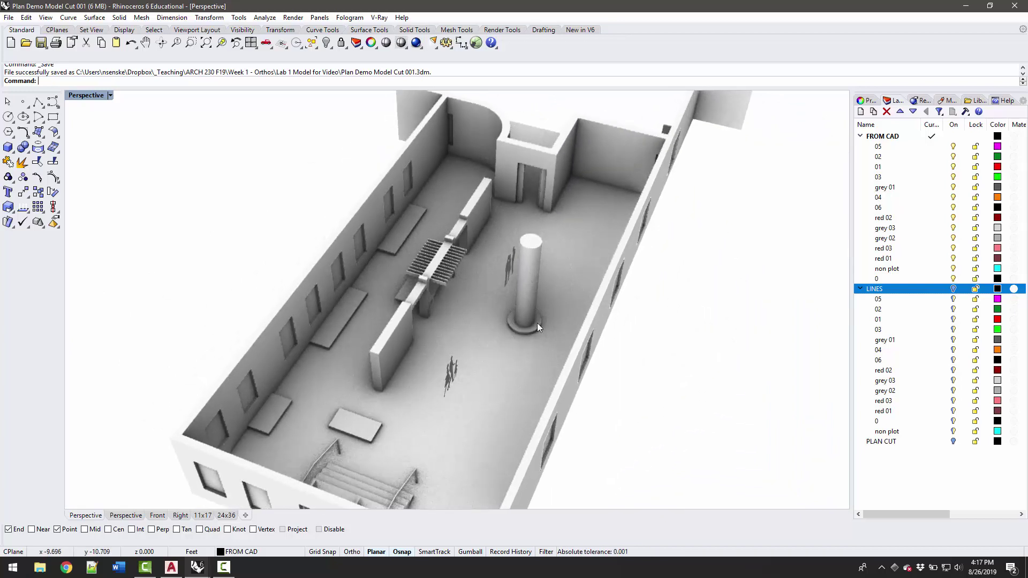
pyautogui.moveTo(531, 297); pyautogui.dragTo(422, 256, button='right')
pyautogui.scroll(4, 423, 251)
pyautogui.scroll(3, 425, 245)
pyautogui.moveTo(432, 317); pyautogui.dragTo(507, 264, button='right')
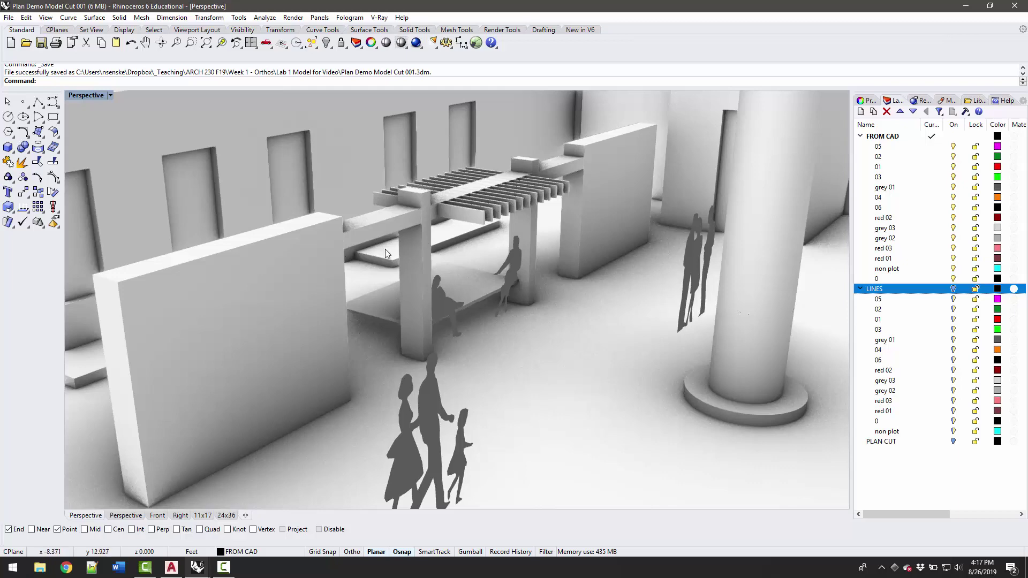
pyautogui.moveTo(374, 251); pyautogui.dragTo(327, 243, button='right')
pyautogui.scroll(5, 284, 169)
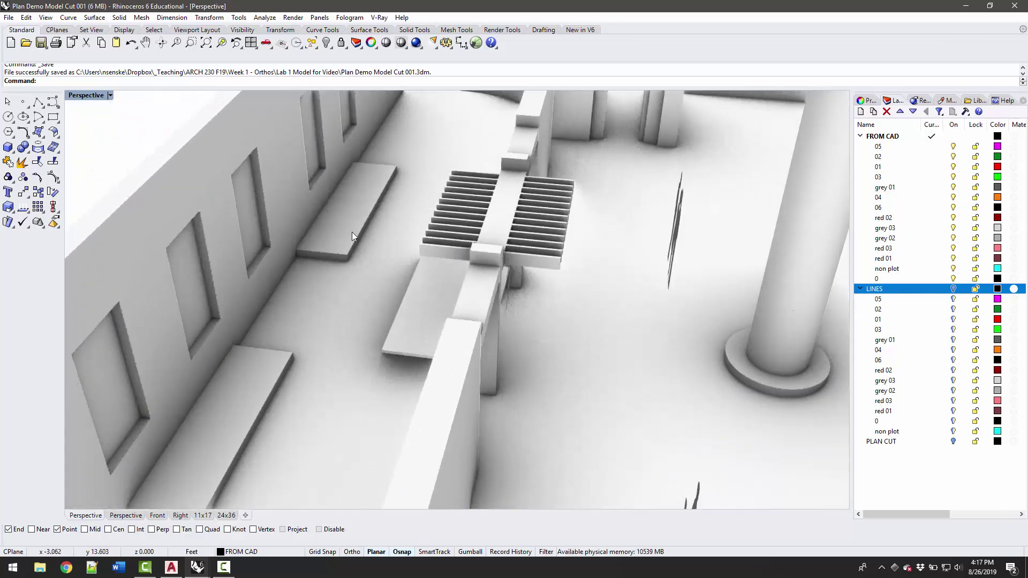
pyautogui.scroll(-6, 377, 189)
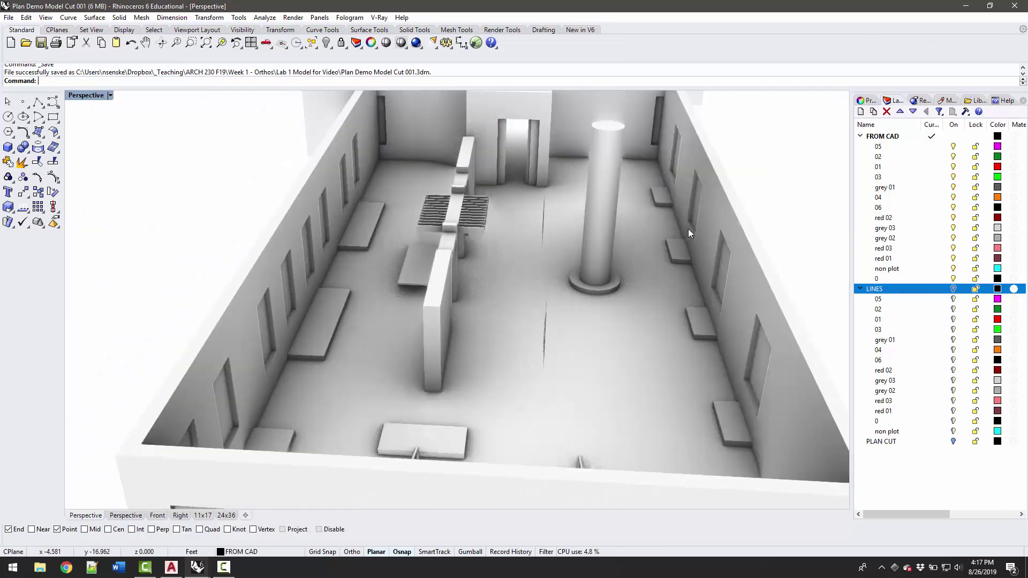
pyautogui.moveTo(687, 184); pyautogui.dragTo(450, 215, button='right')
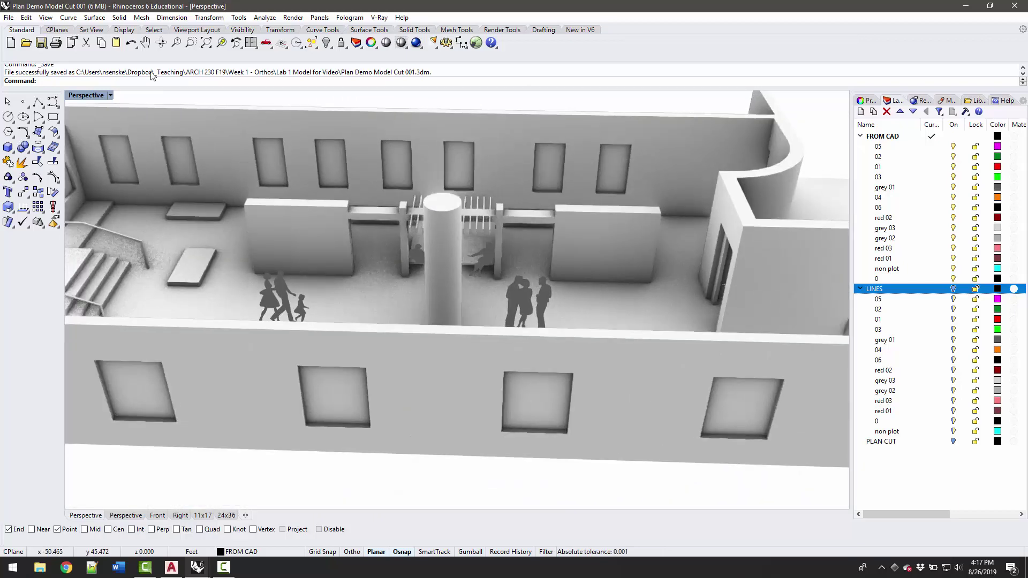
# Set the Perspective viewport to Shaded layer colours and orbit in around the pergola and column.
pyautogui.click(110, 96)
pyautogui.click(111, 133)
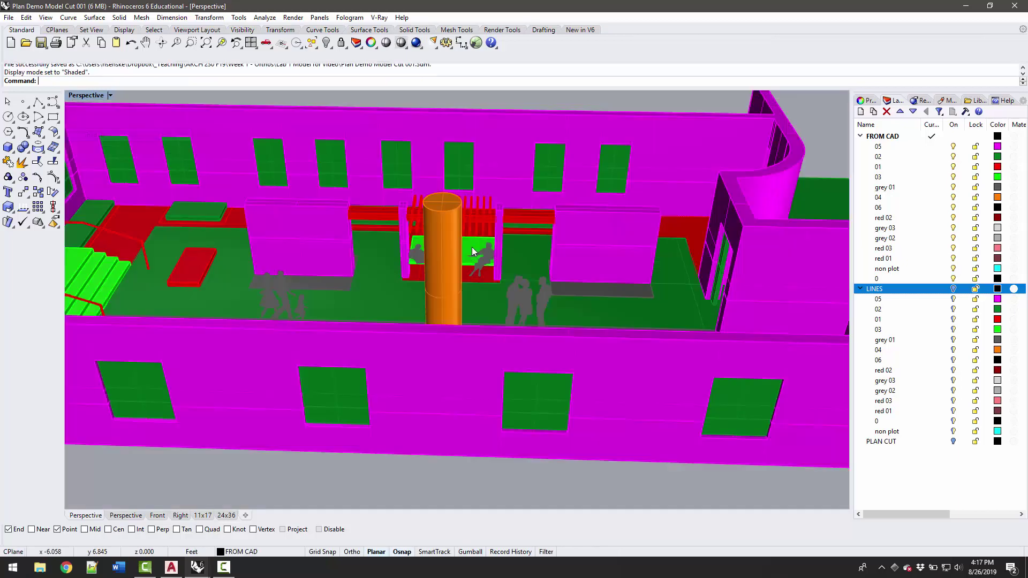
pyautogui.moveTo(362, 268); pyautogui.dragTo(422, 259, button='right')
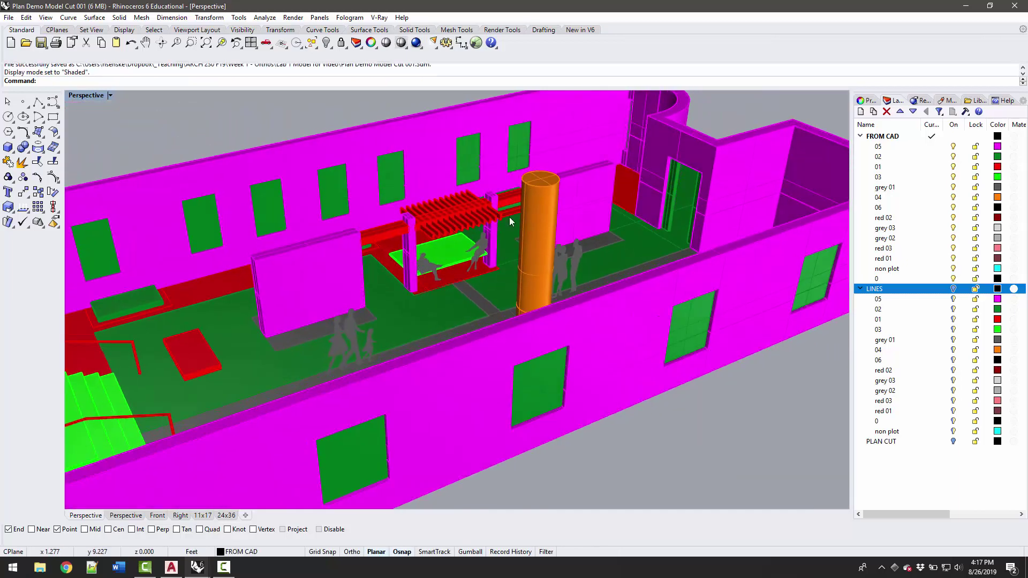
pyautogui.moveTo(560, 204); pyautogui.dragTo(531, 262, button='right')
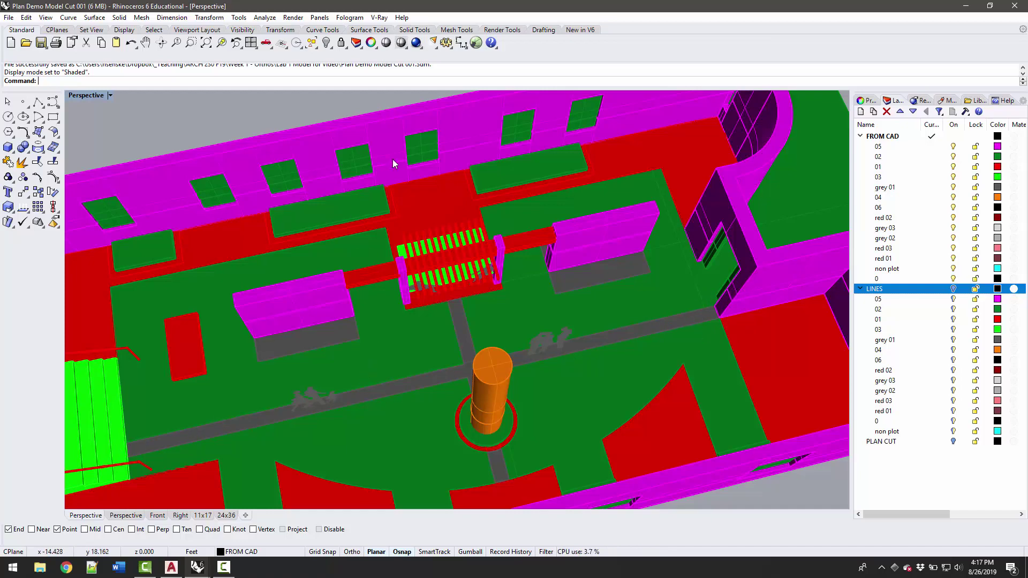
pyautogui.moveTo(362, 230); pyautogui.dragTo(179, 330, button='right')
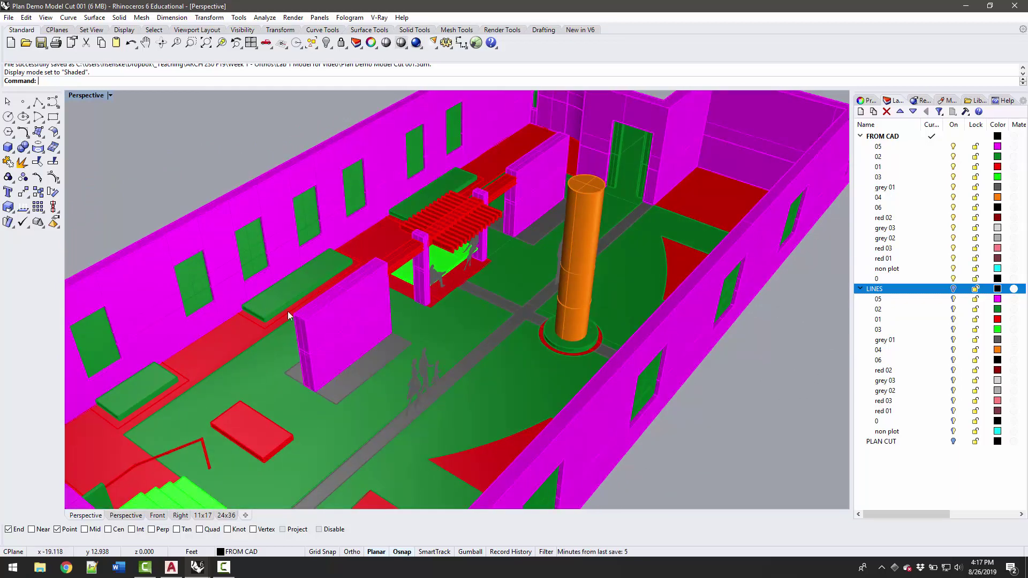
pyautogui.moveTo(265, 332); pyautogui.dragTo(239, 376, button='right')
pyautogui.moveTo(312, 389); pyautogui.dragTo(390, 343, button='right')
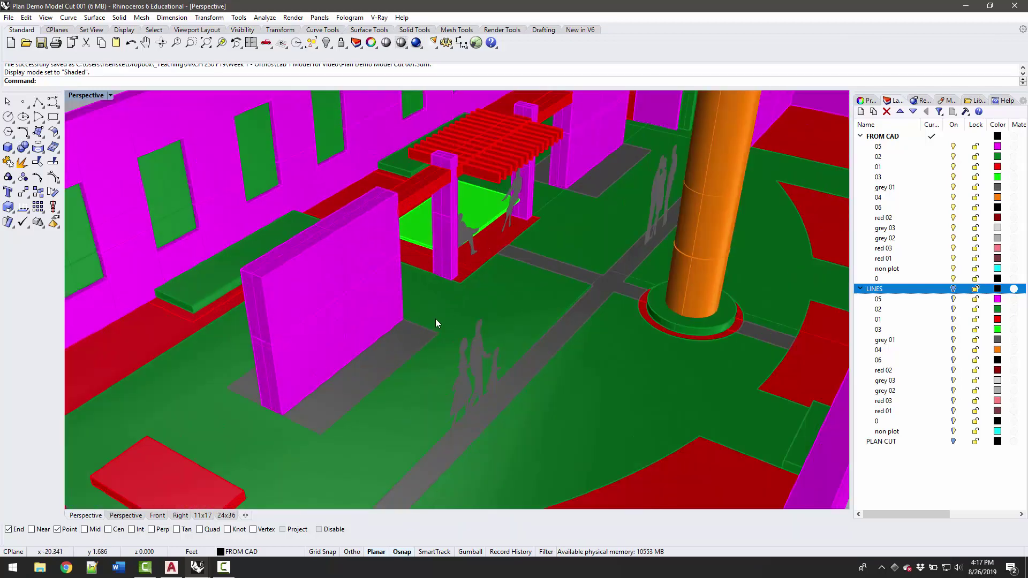
# Select the partition wall beside the pergola to confirm it is on layer 05, then deselect it.
pyautogui.scroll(-2, 322, 289)
pyautogui.click(342, 258)
pyautogui.click(371, 303)
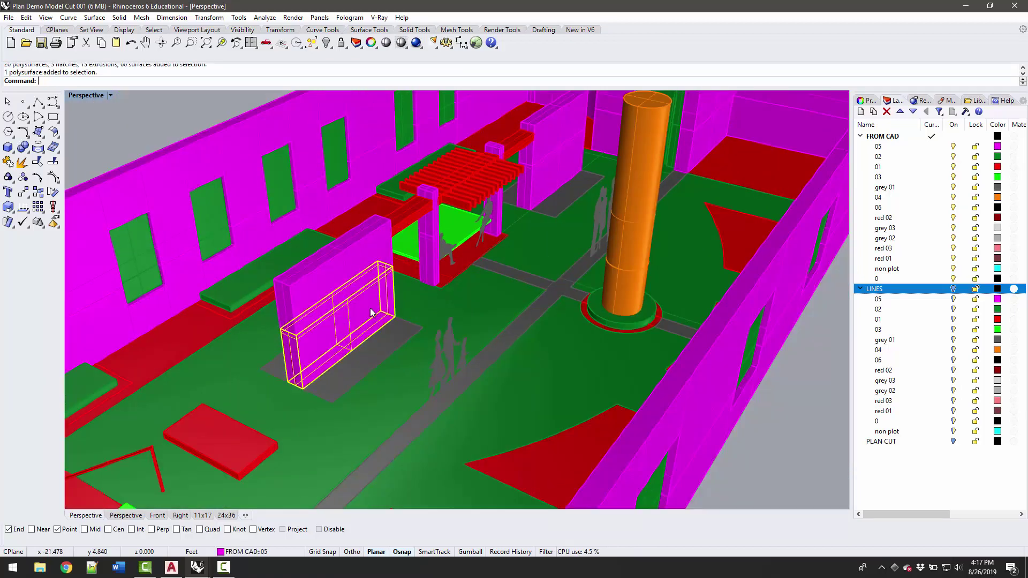
pyautogui.scroll(-2, 372, 312)
pyautogui.press('Escape')
# Select the green pergola panel to check layer 03, then orbit overhead with the long axis upright.
pyautogui.moveTo(448, 127); pyautogui.dragTo(456, 243, button='right')
pyautogui.scroll(2, 436, 255)
pyautogui.click(449, 259)
pyautogui.moveTo(425, 291); pyautogui.dragTo(466, 303, button='right')
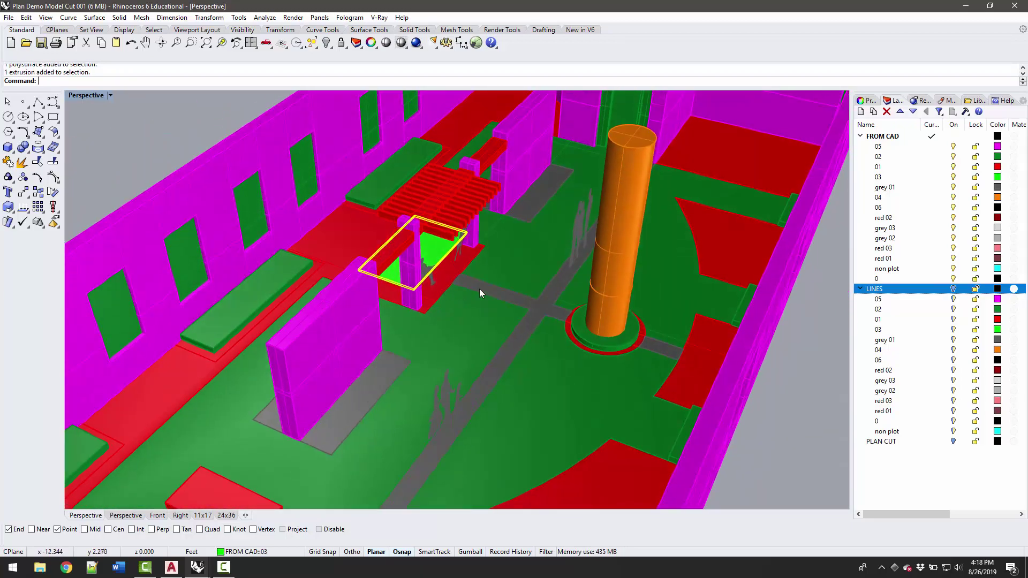
pyautogui.scroll(-5, 458, 290)
pyautogui.scroll(3, 566, 304)
pyautogui.moveTo(565, 303); pyautogui.dragTo(598, 298, button='right')
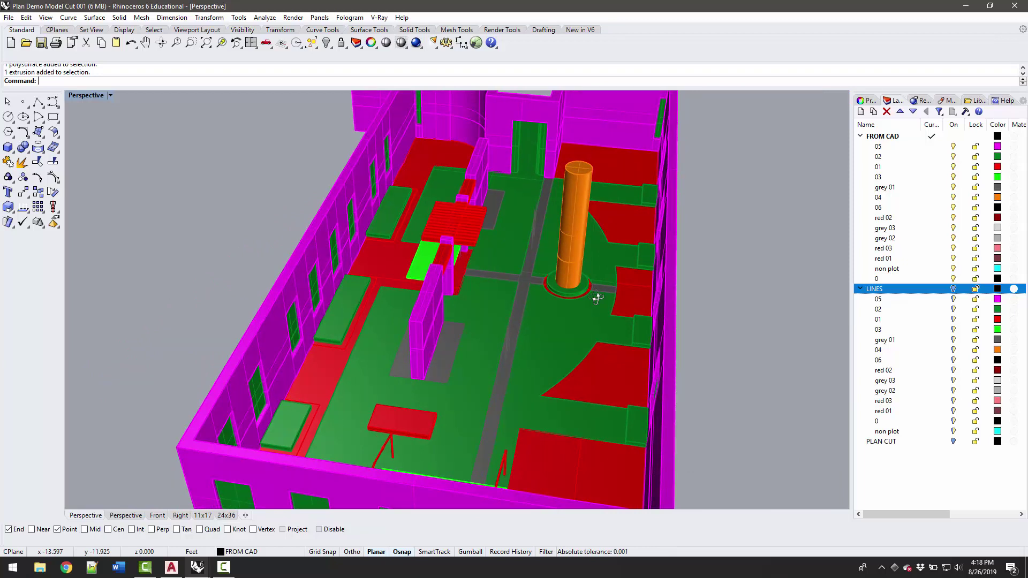
# From a high front angle, select all 20 polysurfaces, 3 hatches, 13 extrusions and 66 surfaces, then deselect.
pyautogui.moveTo(598, 298); pyautogui.dragTo(478, 305, button='right')
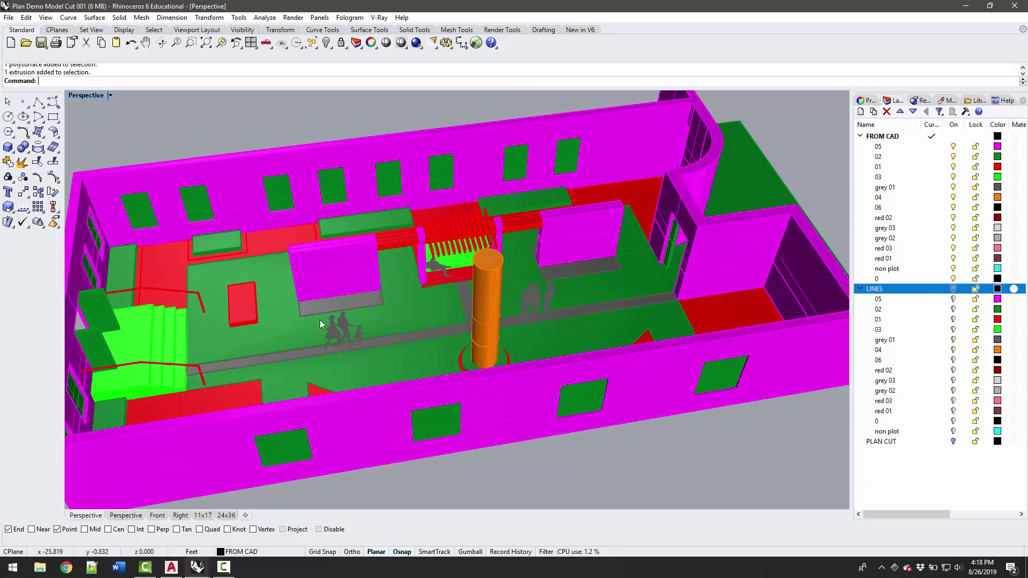
pyautogui.moveTo(380, 237); pyautogui.dragTo(361, 261, button='right')
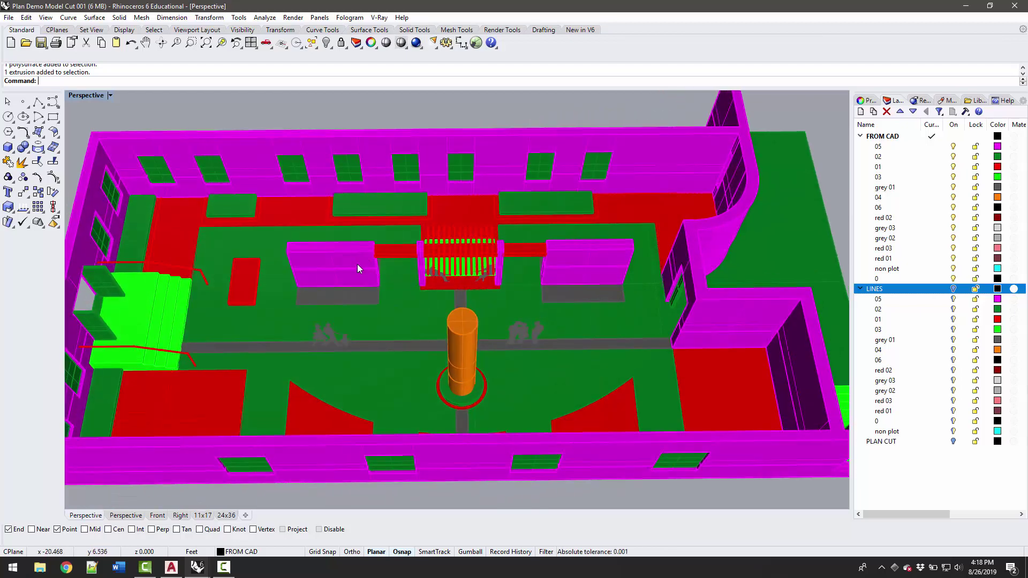
pyautogui.hotkey('ctrl', 'a')
pyautogui.click(380, 108)
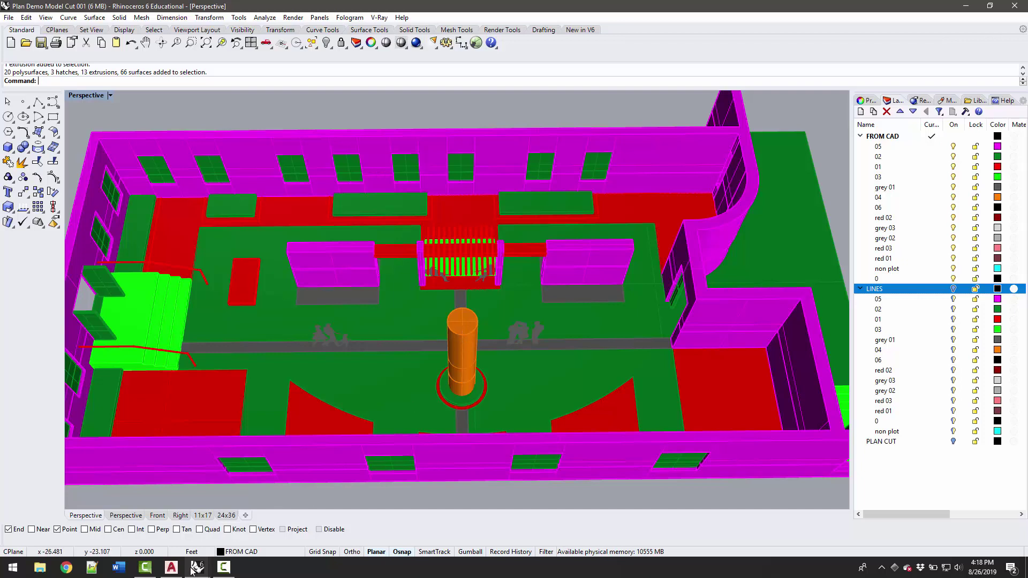
pyautogui.click(483, 326)
pyautogui.hotkey('ctrl', 'a')
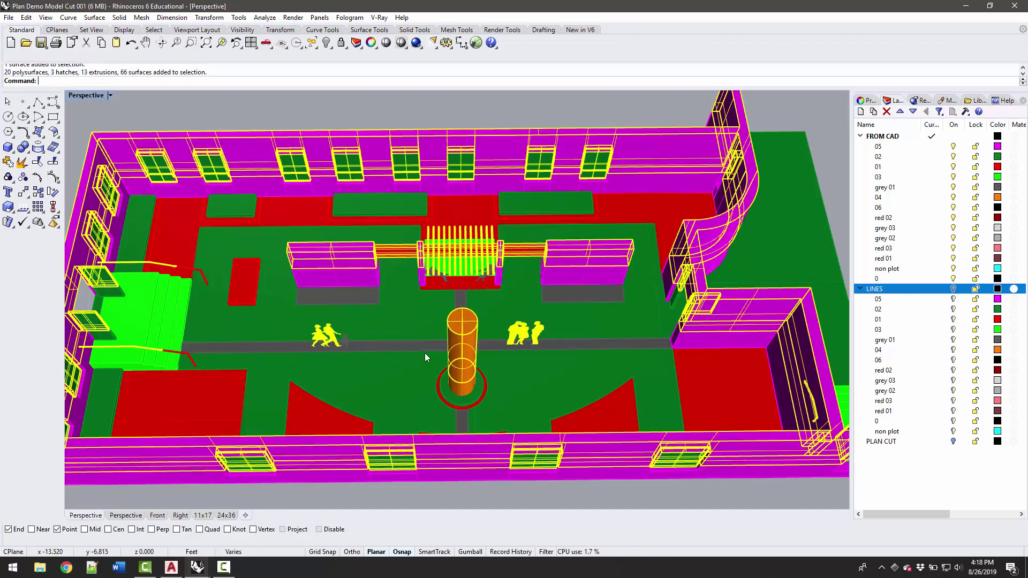
pyautogui.press('Escape')
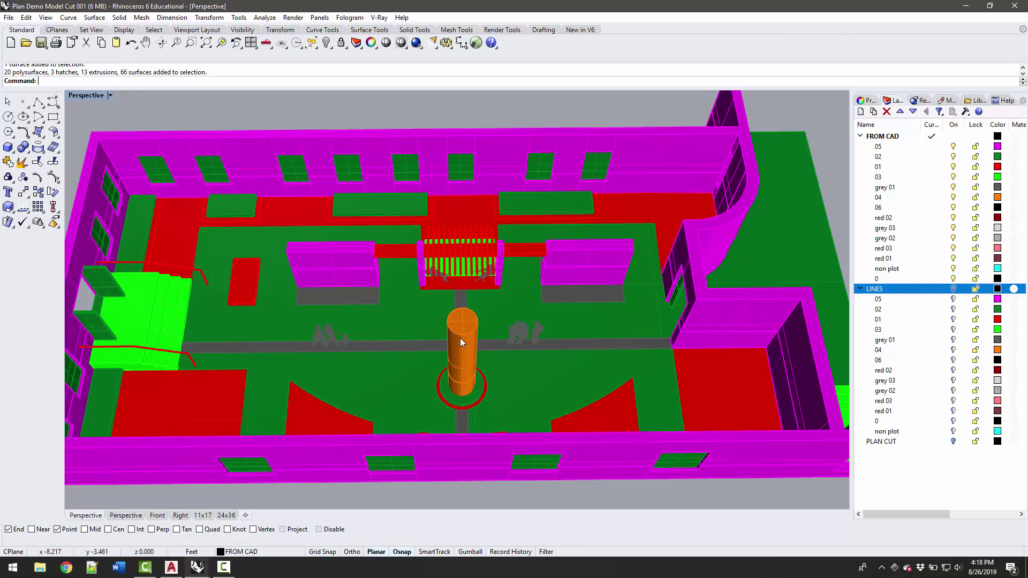
# Switch to the AutoCAD plan, zoom in, and check that the magenta wall line is on layer 05.
pyautogui.click(171, 567)
pyautogui.scroll(6, 845, 177)
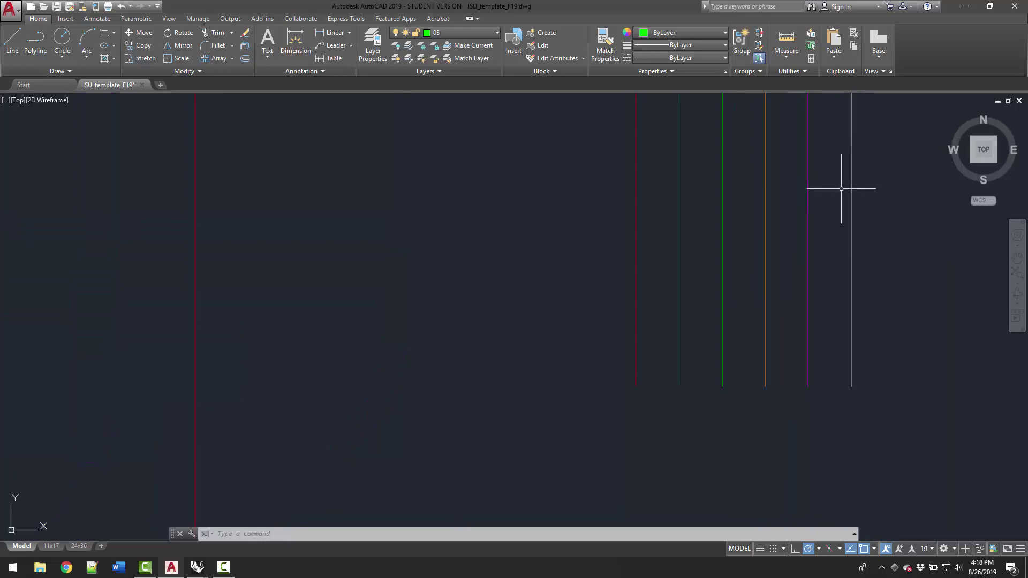
pyautogui.scroll(-2, 842, 186)
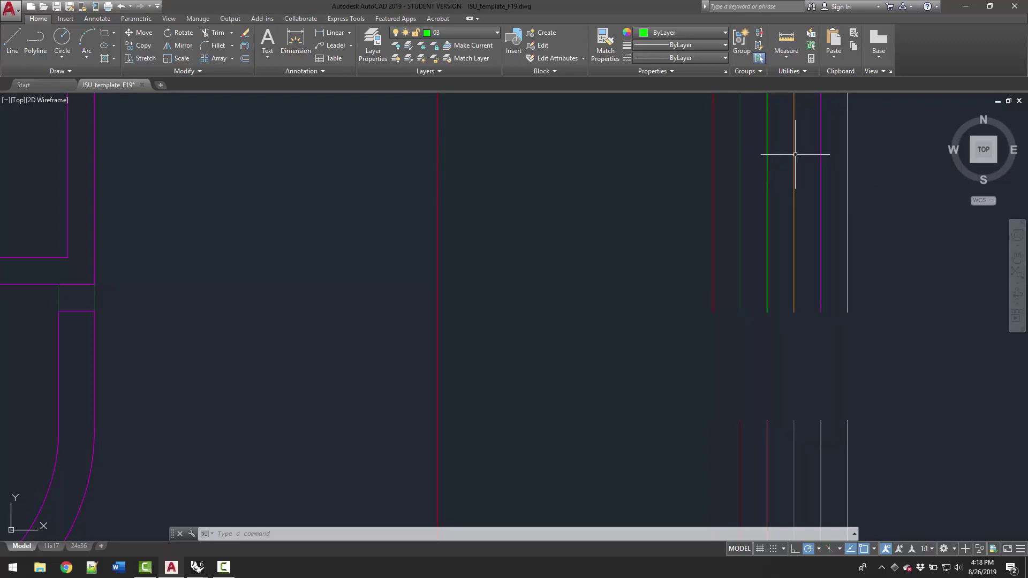
pyautogui.moveTo(822, 166)
# Bring the Rhino gallery model back and orbit it lower so the front wall looks larger.
pyautogui.moveTo(203, 574)
pyautogui.click(255, 526)
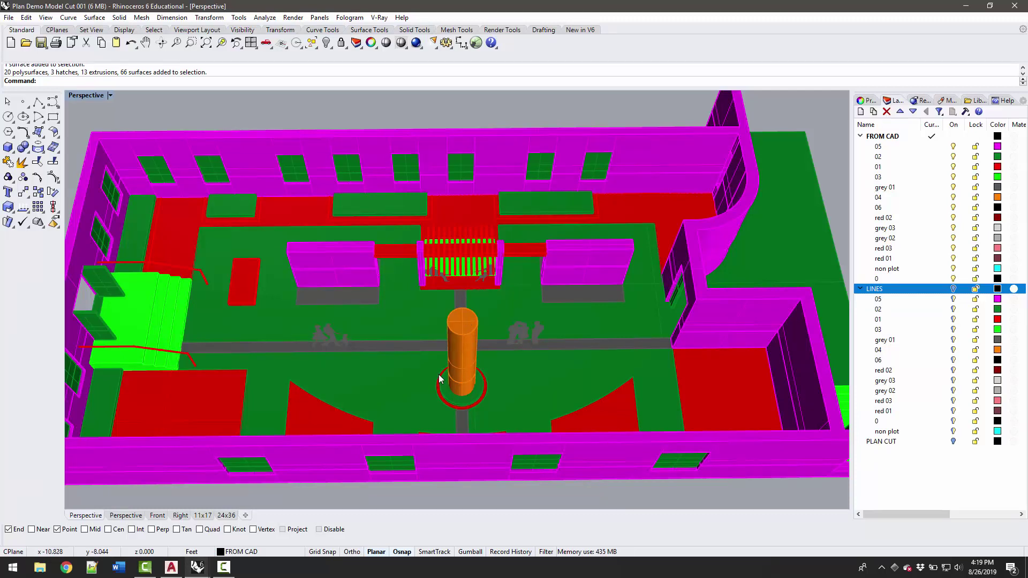
pyautogui.moveTo(455, 442); pyautogui.dragTo(515, 330, button='right')
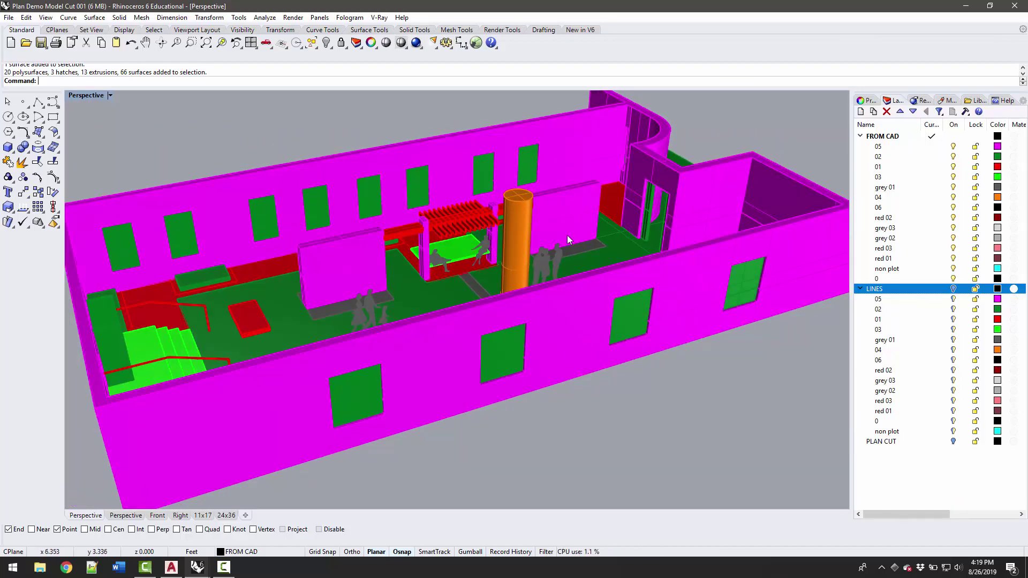
pyautogui.moveTo(560, 233); pyautogui.dragTo(549, 234, button='right')
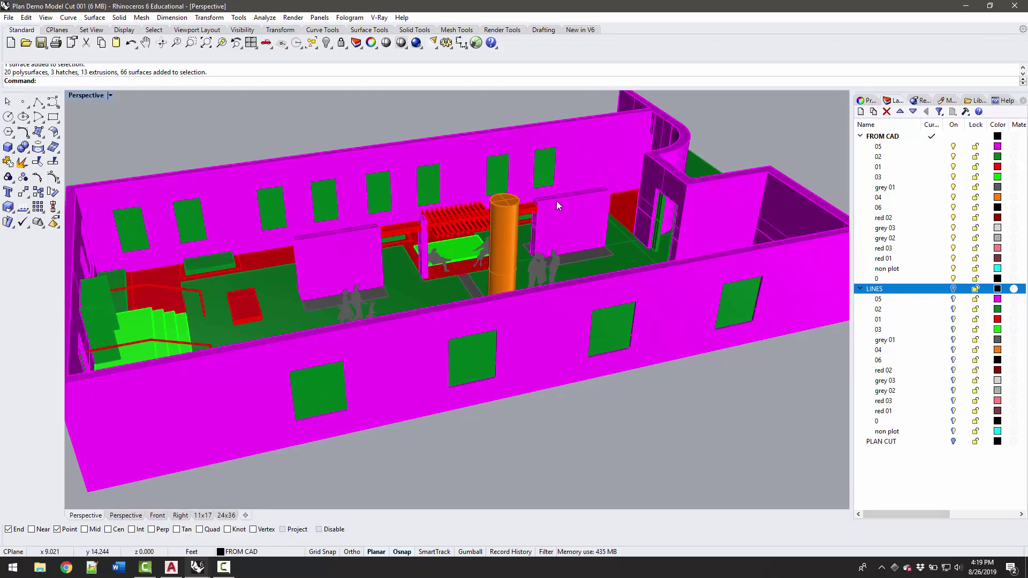
pyautogui.moveTo(555, 206); pyautogui.dragTo(489, 255, button='right')
# Select all objects, clear the selection, then orbit and zoom to a close overhead view of the pergola.
pyautogui.hotkey('ctrl', 'a')
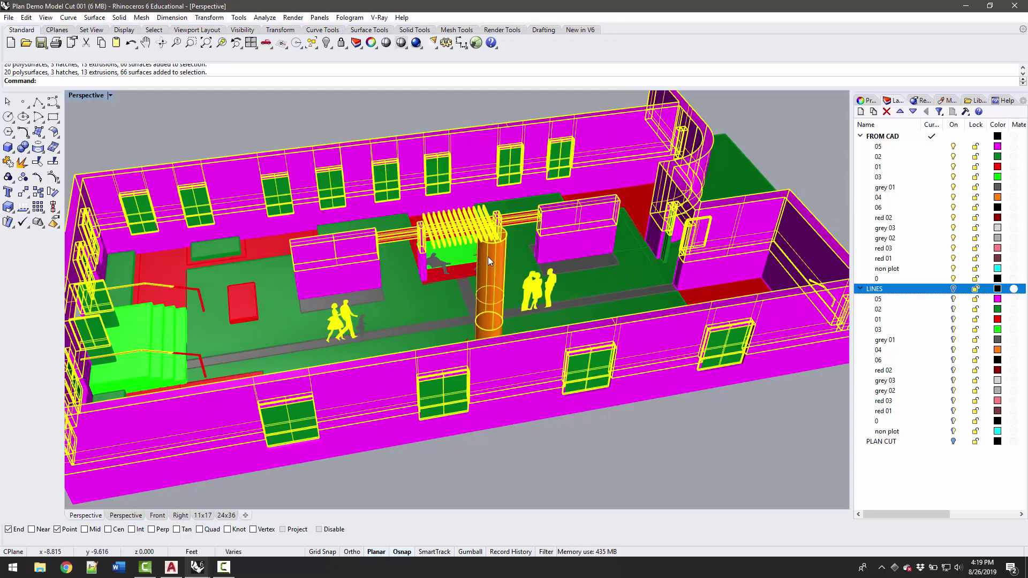
pyautogui.click(430, 117)
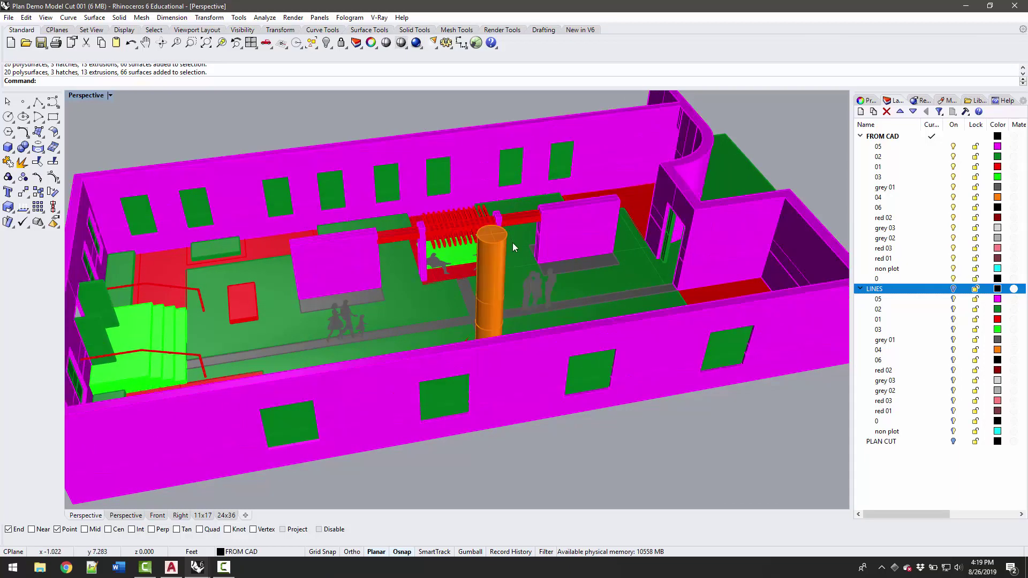
pyautogui.moveTo(515, 245); pyautogui.dragTo(208, 291, button='right')
pyautogui.moveTo(288, 316); pyautogui.dragTo(276, 384, button='right')
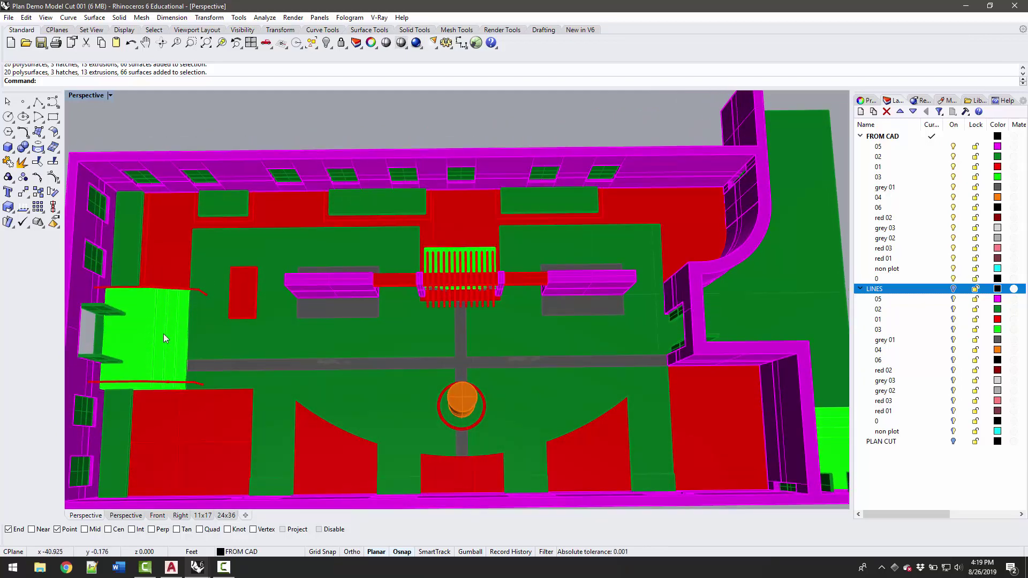
pyautogui.moveTo(163, 334); pyautogui.dragTo(171, 246, button='right')
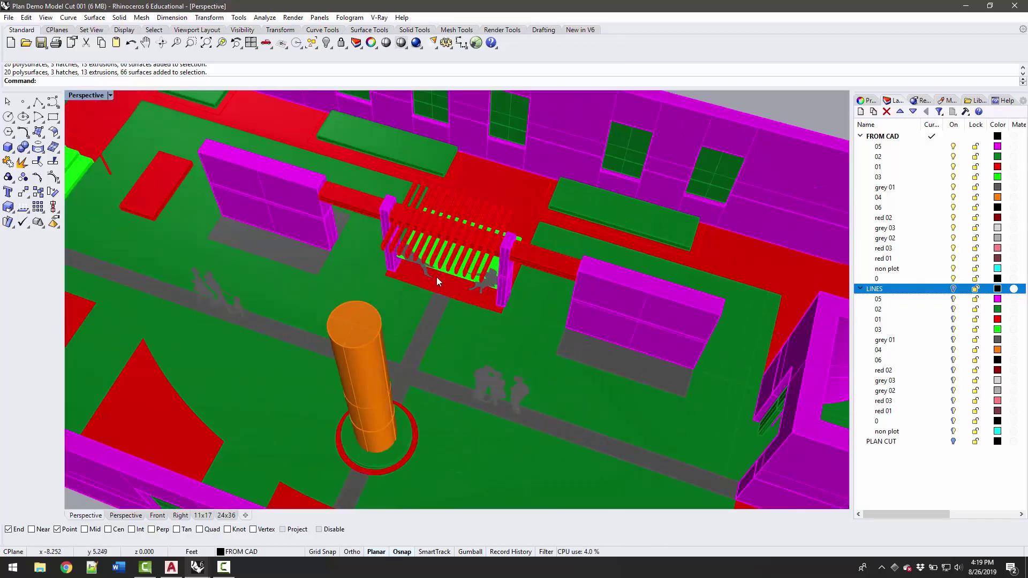
pyautogui.scroll(-3, 458, 258)
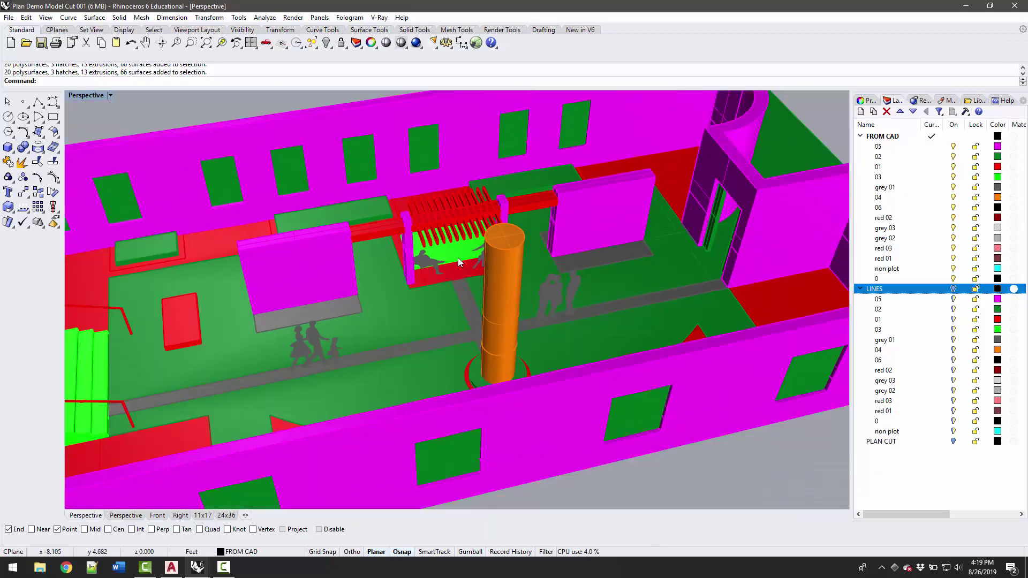